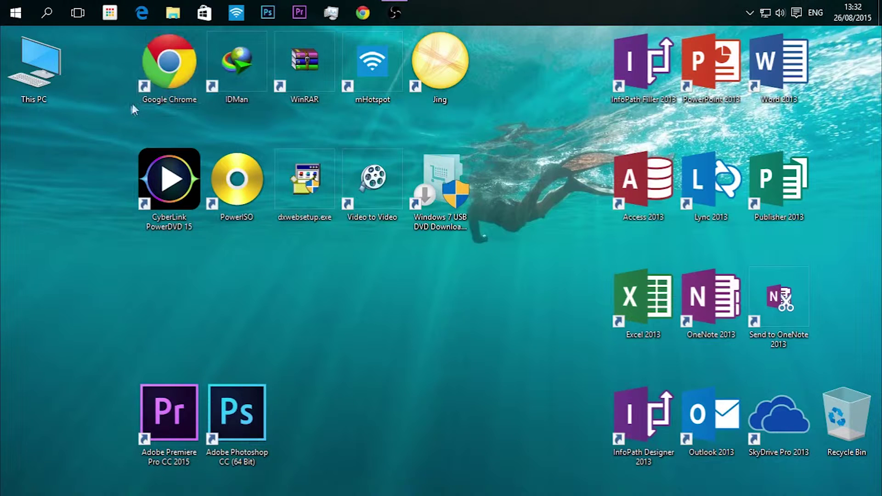
- Open Google Chrome from the desktop to view its start page, and close the browser window
{"action": "left_click_drag", "start_coordinate": [129, 89], "coordinate": [182, 98]}
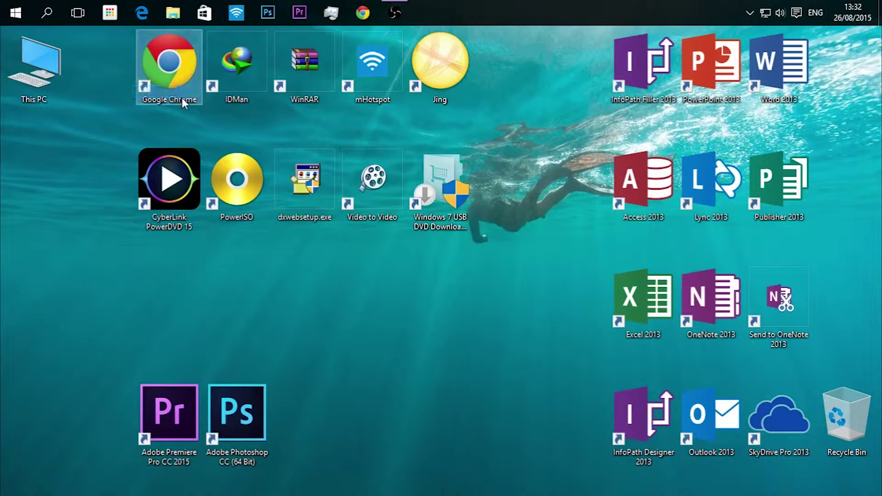
{"action": "left_click", "coordinate": [123, 82]}
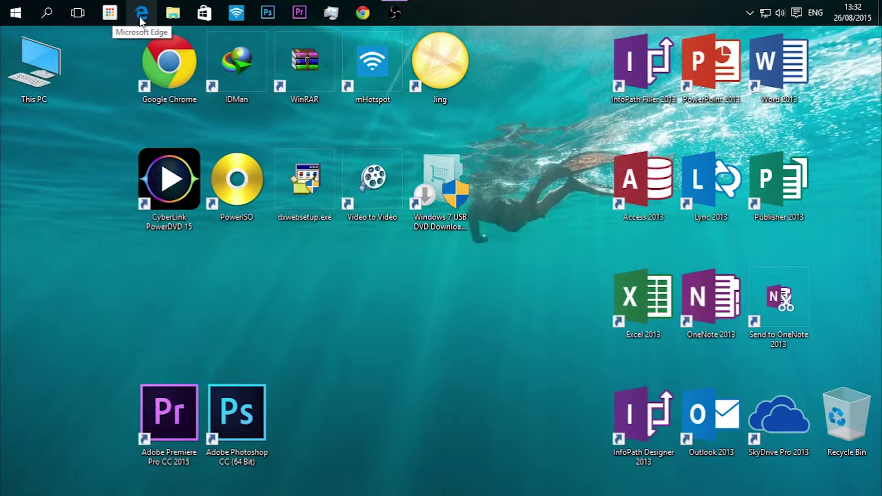
{"action": "double_click", "coordinate": [169, 69]}
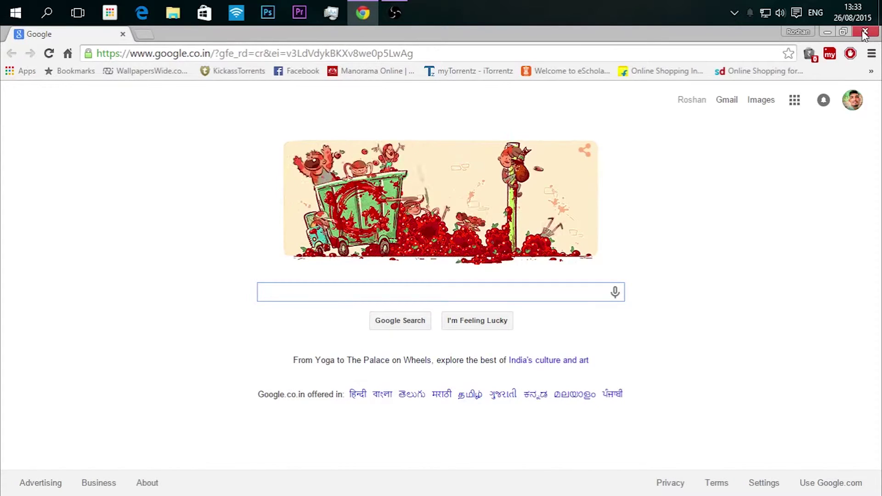
{"action": "left_click", "coordinate": [865, 33]}
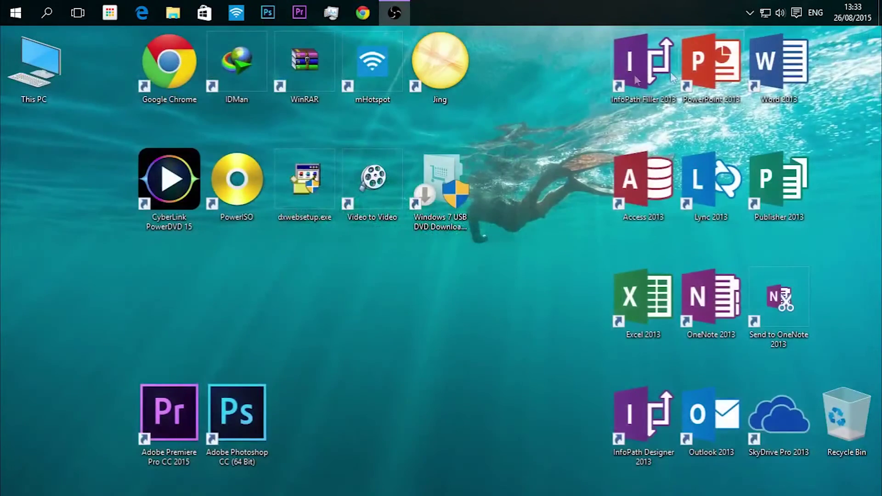
- Open Internet Download Manager from the desktop and move its window slightly higher on the screen
{"action": "double_click", "coordinate": [245, 86]}
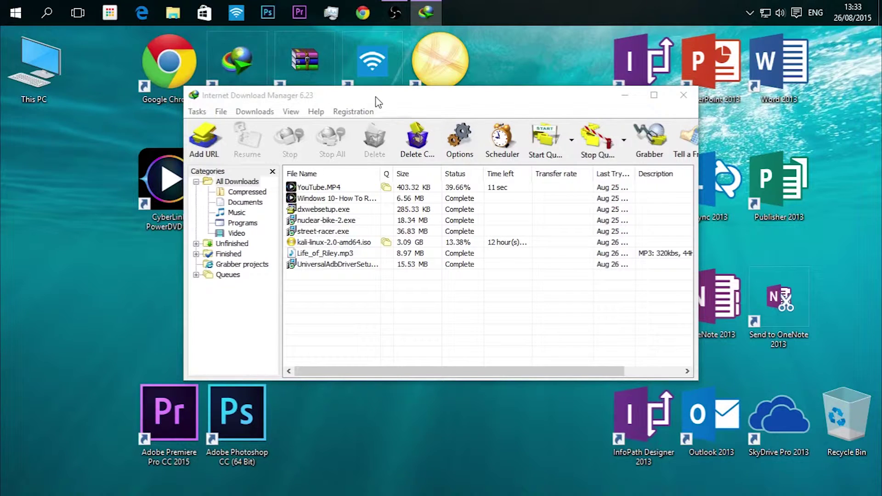
{"action": "left_click_drag", "start_coordinate": [378, 102], "coordinate": [364, 74]}
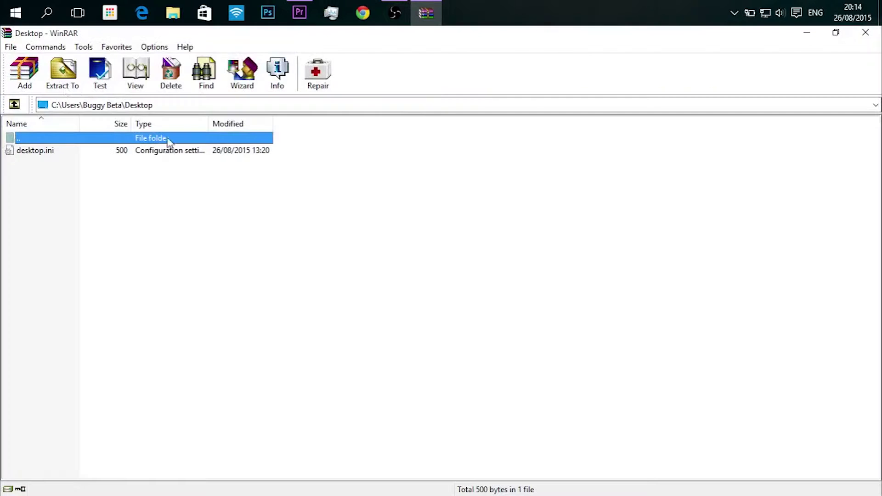
- Review WinRAR's new archive settings, trying the RAR5 and ZIP formats, volume splitting and save location, and cancel without archiving
{"action": "left_click", "coordinate": [40, 73]}
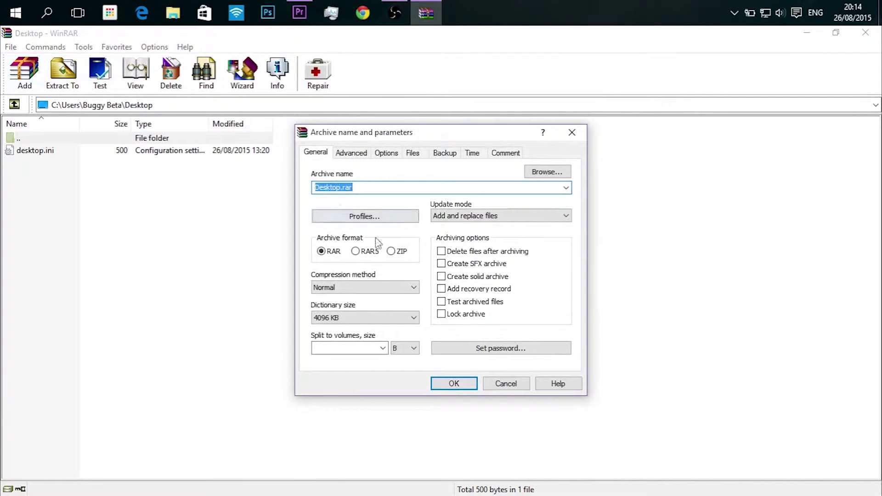
{"action": "left_click", "coordinate": [355, 251]}
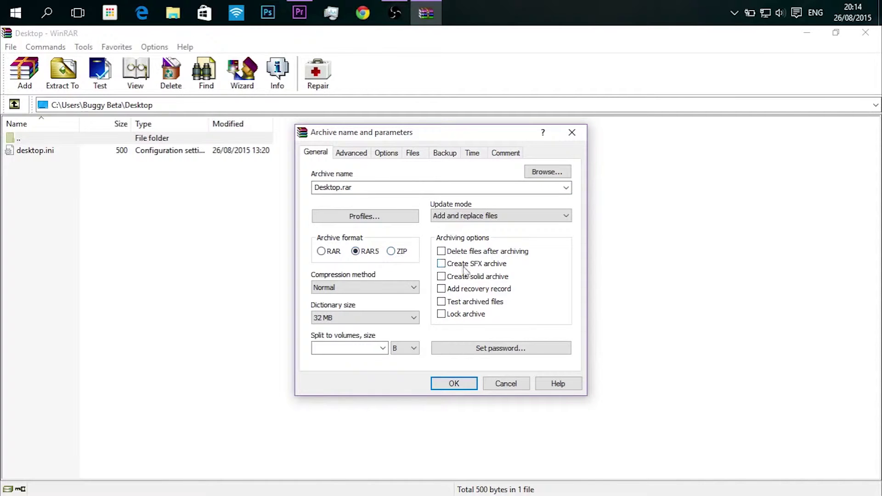
{"action": "left_click", "coordinate": [398, 252]}
{"action": "left_click", "coordinate": [383, 347]}
{"action": "left_click", "coordinate": [382, 348]}
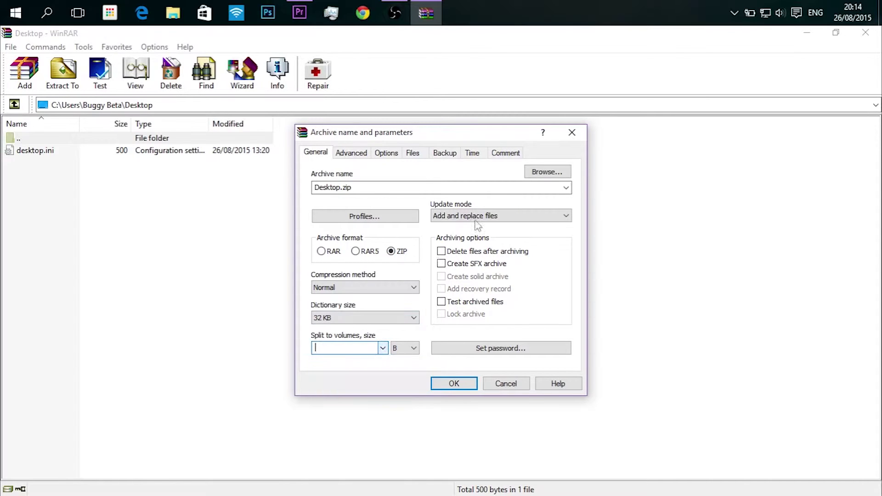
{"action": "left_click", "coordinate": [544, 171]}
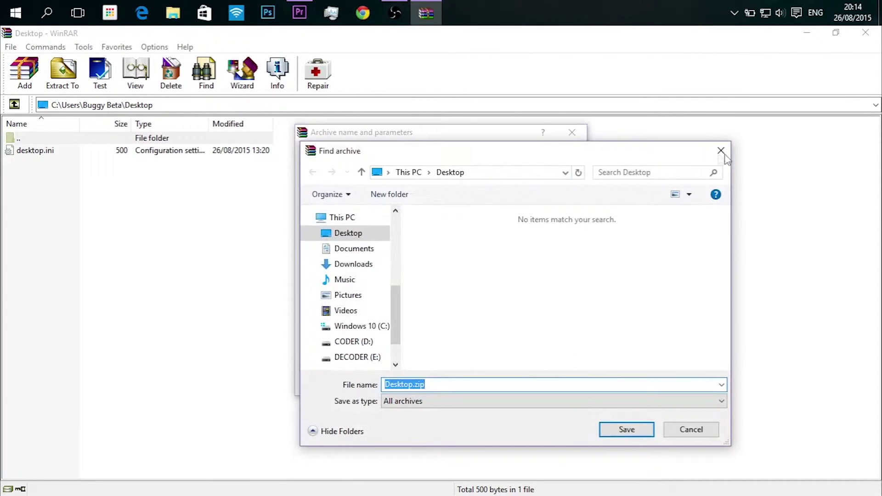
{"action": "left_click", "coordinate": [724, 156]}
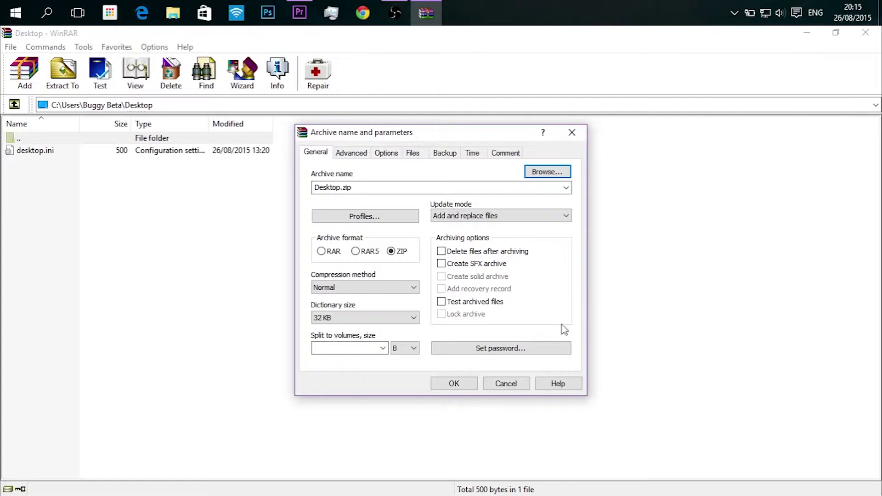
{"action": "left_click", "coordinate": [515, 383]}
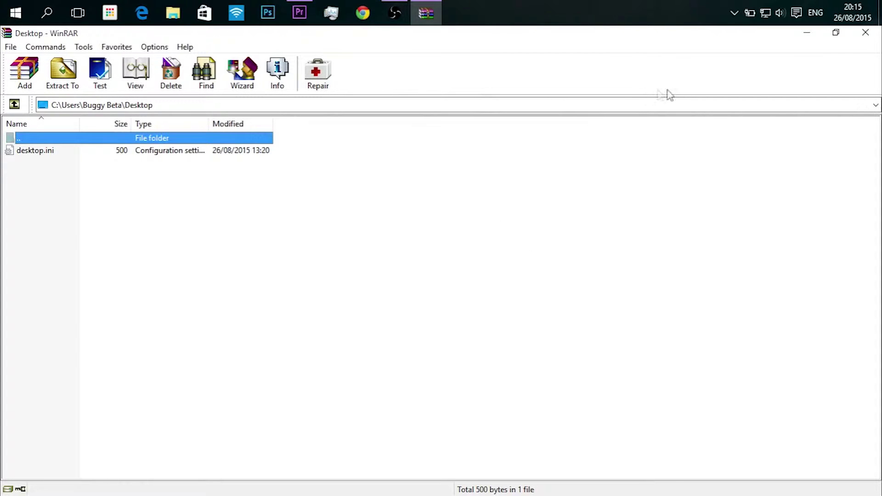
- Look through WinRAR's file commands and the archive save location browser without choosing anything
{"action": "left_click", "coordinate": [10, 47]}
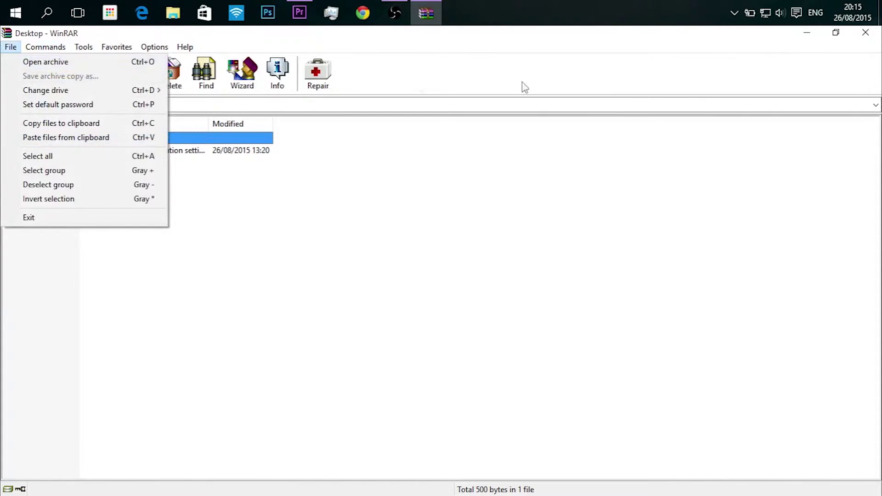
{"action": "left_click", "coordinate": [703, 91]}
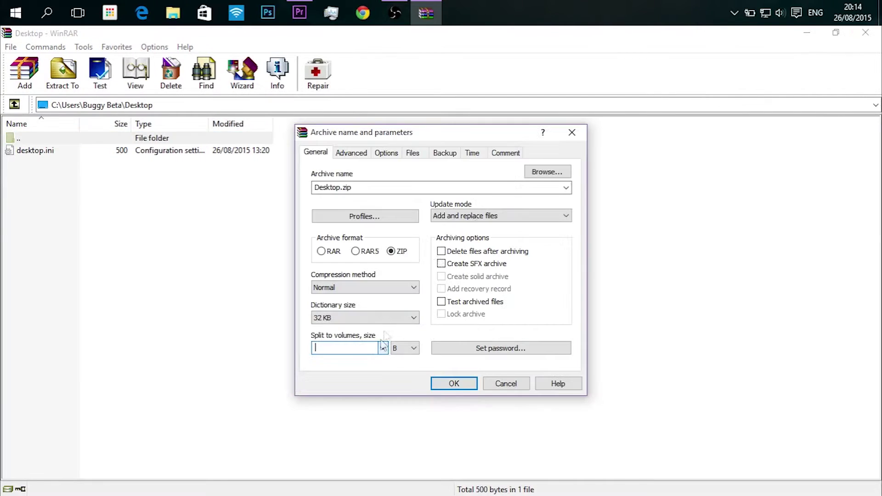
{"action": "left_click", "coordinate": [545, 172]}
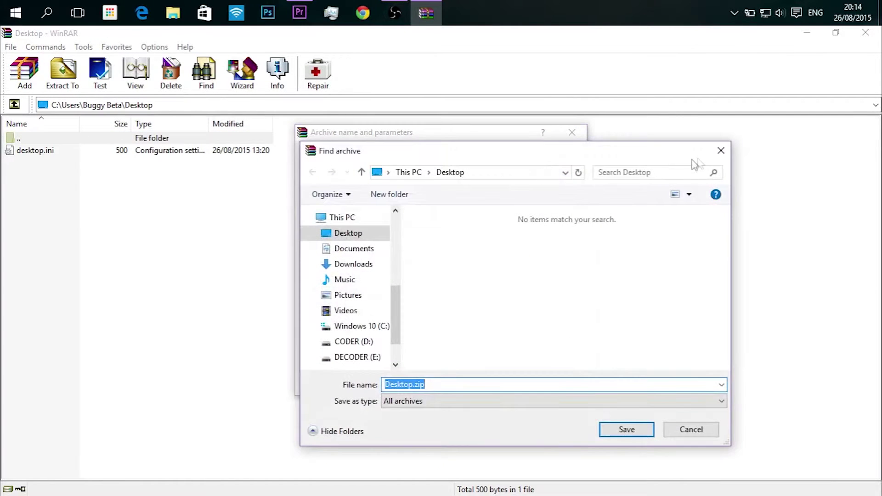
{"action": "left_click", "coordinate": [724, 155]}
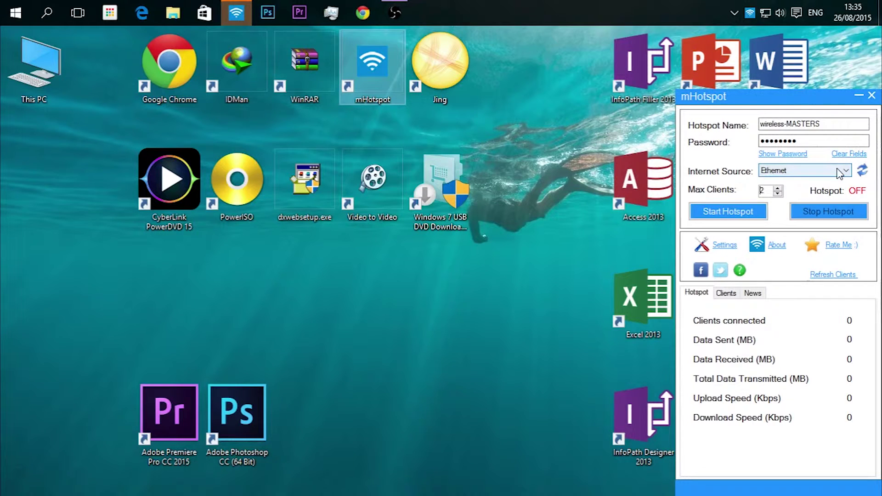
- Check the hotspot's internet source choices in mHotspot, keeping Ethernet, and close mHotspot
{"action": "left_click", "coordinate": [823, 175]}
{"action": "left_click", "coordinate": [815, 179]}
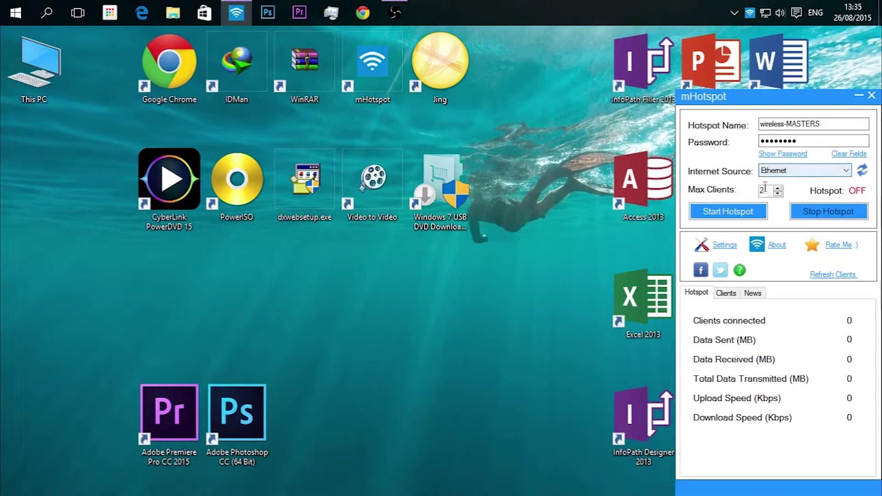
{"action": "left_click", "coordinate": [871, 96]}
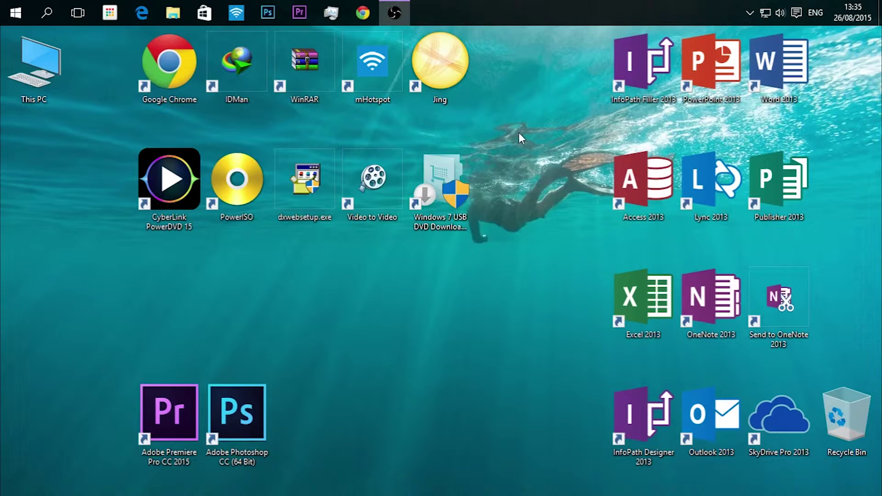
- Launch Jing from the desktop, skip its tutorial and sign in with the existing account
{"action": "key", "text": "j"}
{"action": "key", "text": "Return"}
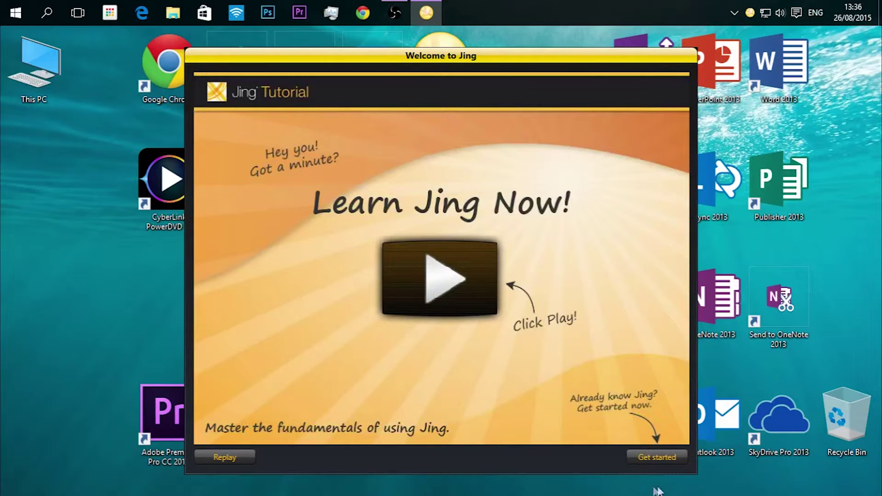
{"action": "left_click", "coordinate": [657, 458]}
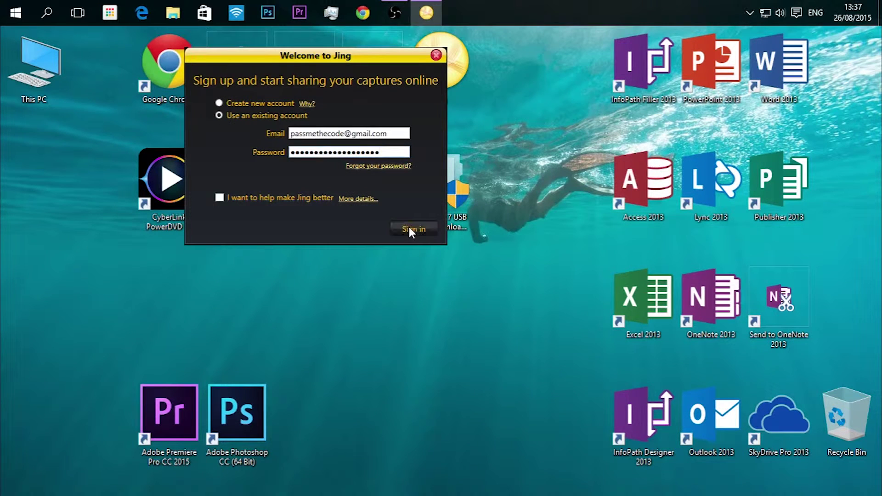
{"action": "left_click", "coordinate": [408, 229]}
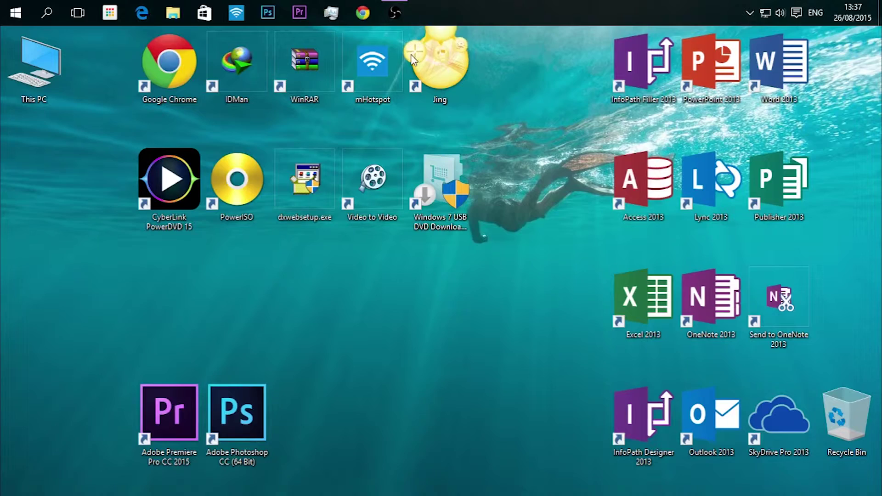
- Select a 1365 x 767 capture area covering the whole screen in Jing, and cancel the capture
{"action": "key", "text": "Print"}
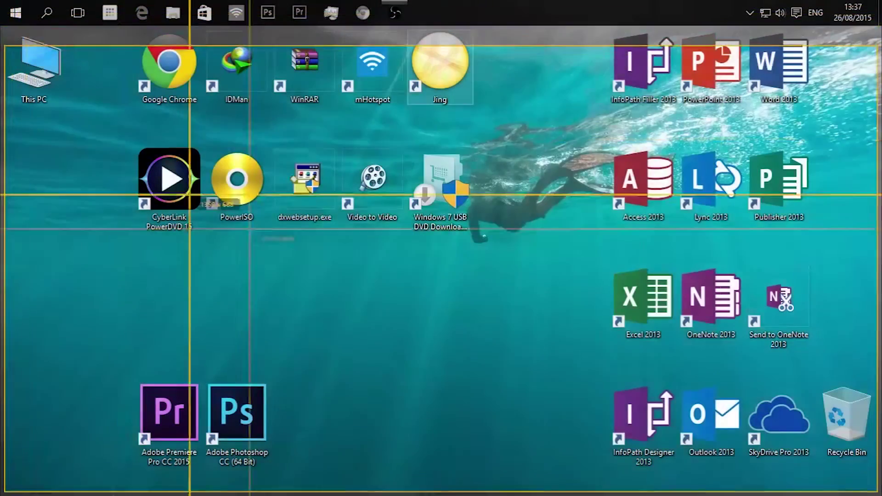
{"action": "left_click_drag", "start_coordinate": [4, 4], "coordinate": [880, 495]}
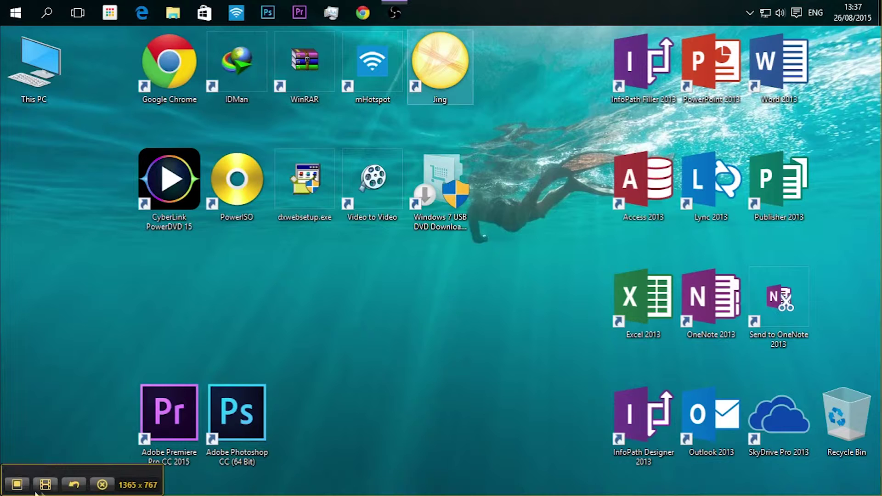
{"action": "left_click", "coordinate": [107, 489]}
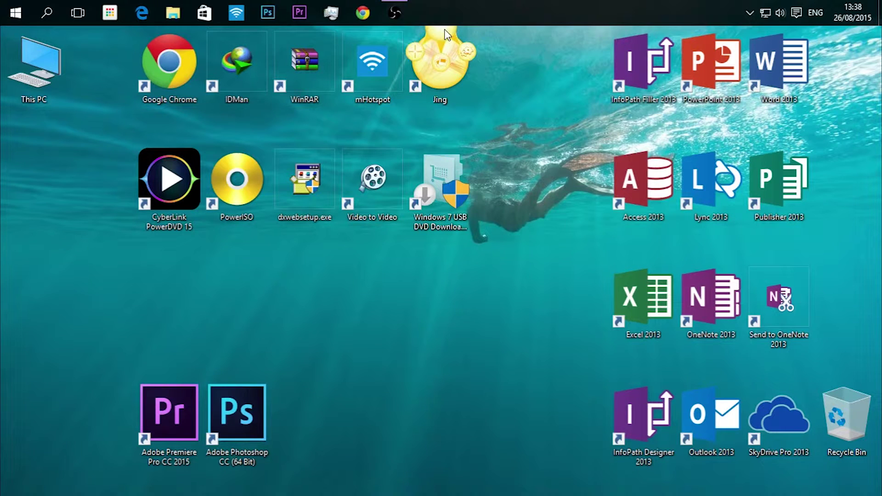
- Open CyberLink PowerDVD 15, dismiss the product registration, view the Movie Library and close the player
{"action": "double_click", "coordinate": [170, 180]}
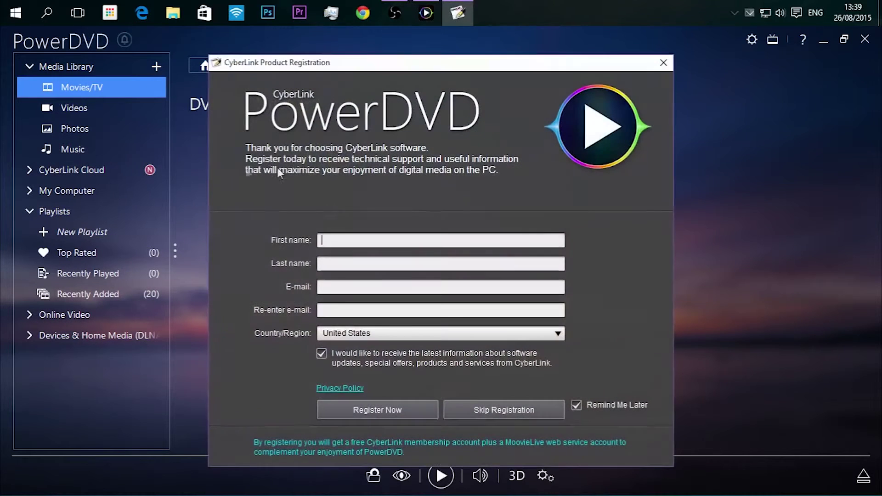
{"action": "left_click", "coordinate": [666, 62]}
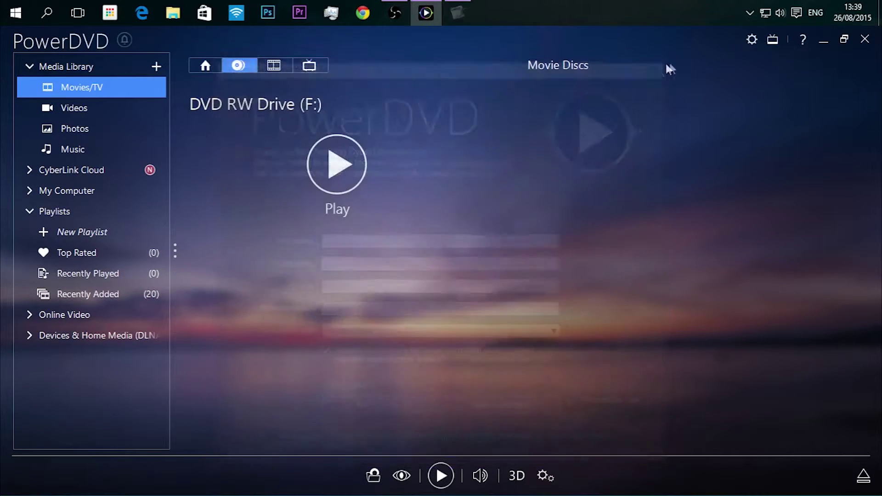
{"action": "left_click", "coordinate": [278, 67]}
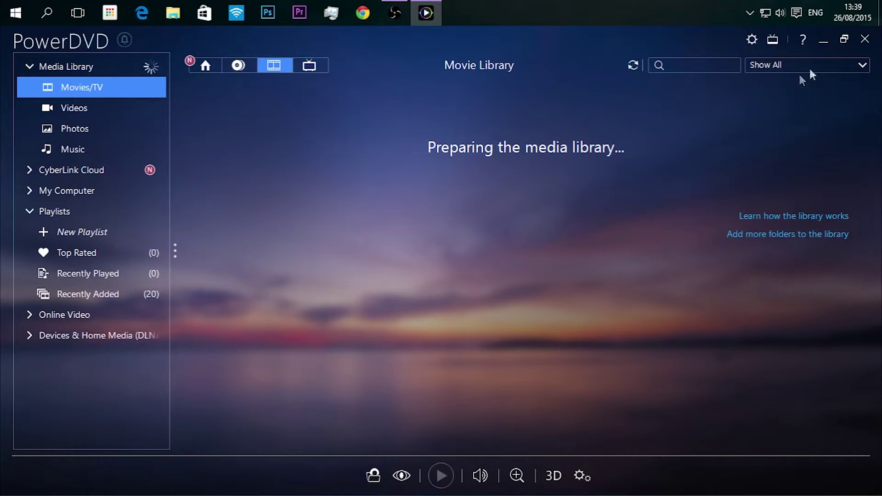
{"action": "left_click", "coordinate": [865, 40]}
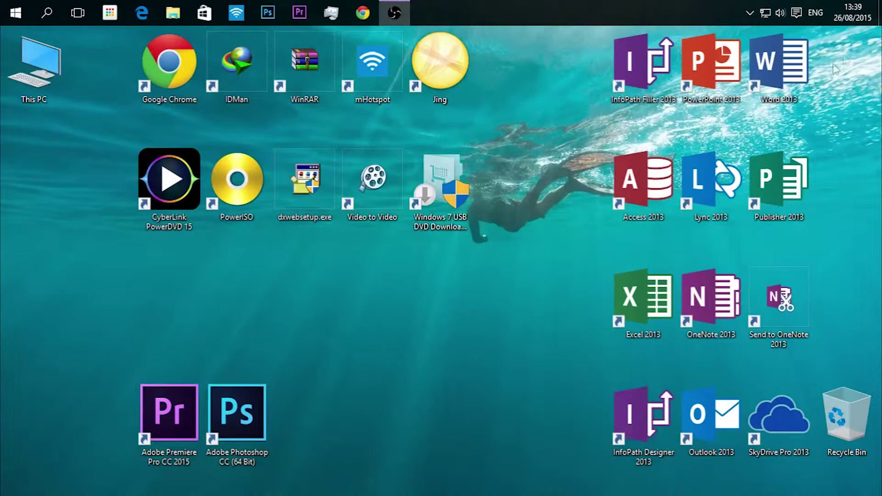
- Open PowerISO from the desktop, reposition its window to view the main interface, and close it
{"action": "double_click", "coordinate": [243, 212]}
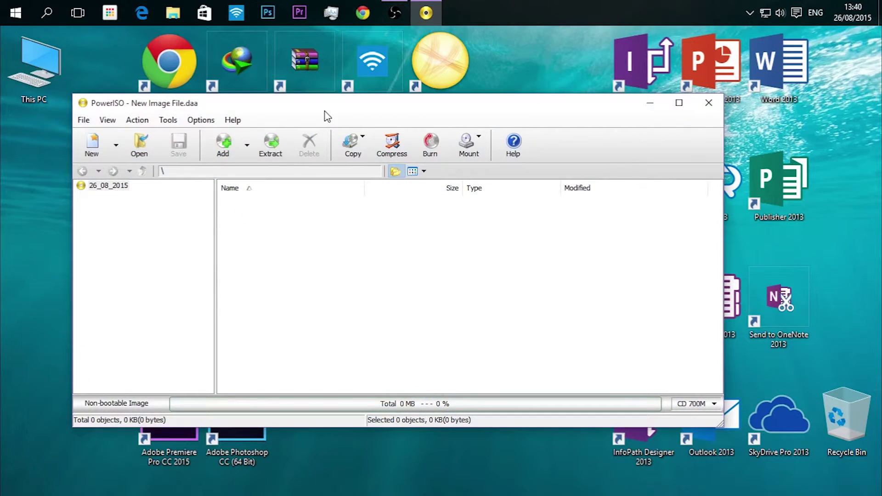
{"action": "left_click_drag", "start_coordinate": [325, 111], "coordinate": [329, 85]}
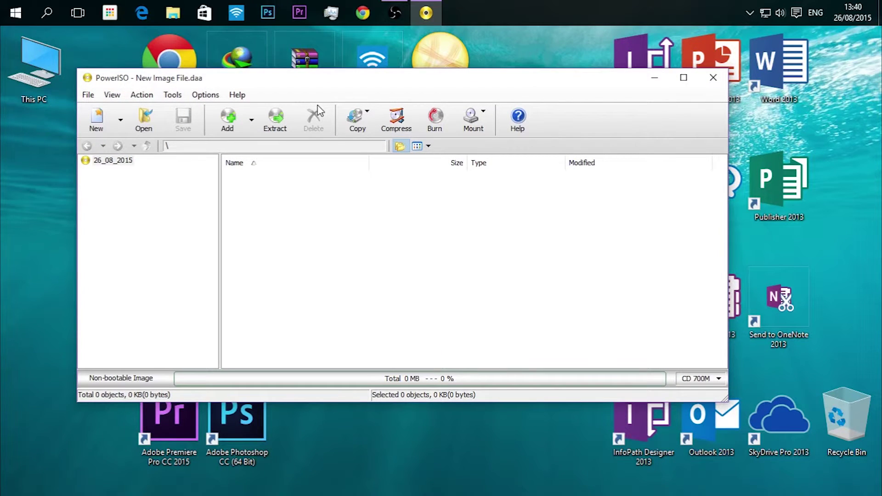
{"action": "left_click_drag", "start_coordinate": [352, 87], "coordinate": [395, 81]}
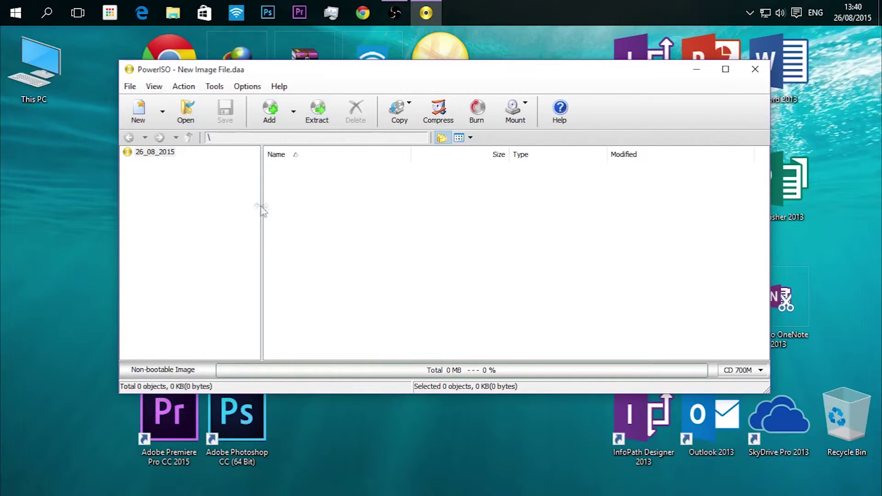
{"action": "key", "text": "alt+F4"}
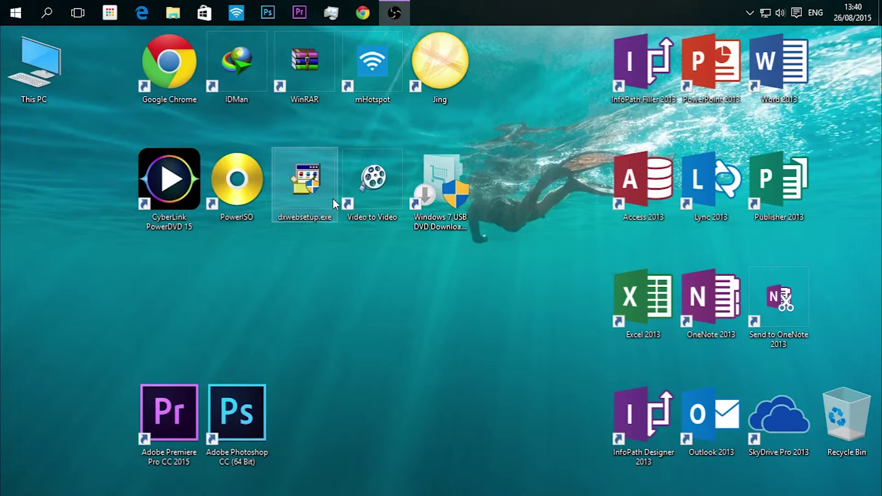
- Launch the dxwebsetup.exe installer from the desktop
{"action": "double_click", "coordinate": [323, 193]}
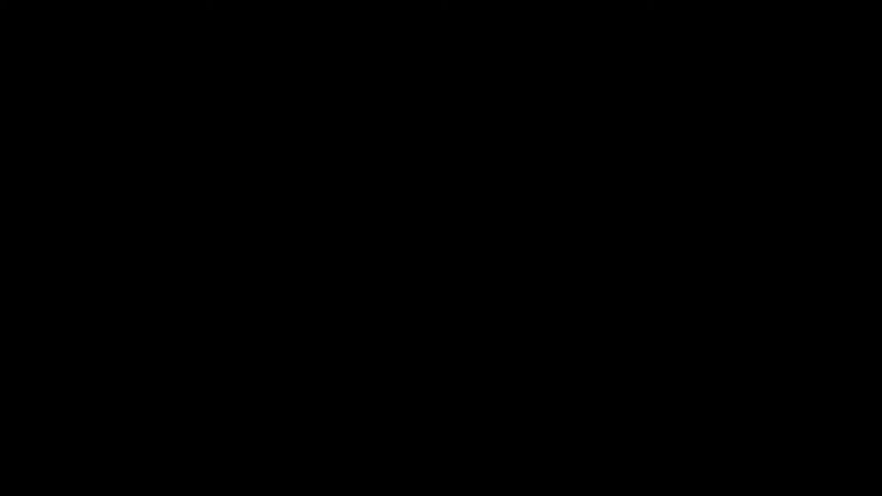
{"action": "left_click", "coordinate": [333, 269]}
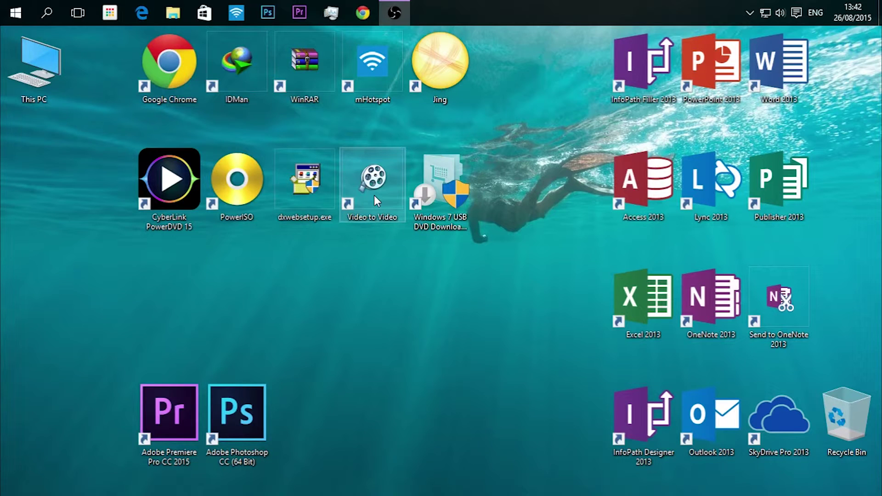
- Open Video to Video, add 2.flv from the Videos folder to view the conversion profiles, and cancel the video settings
{"action": "double_click", "coordinate": [374, 195]}
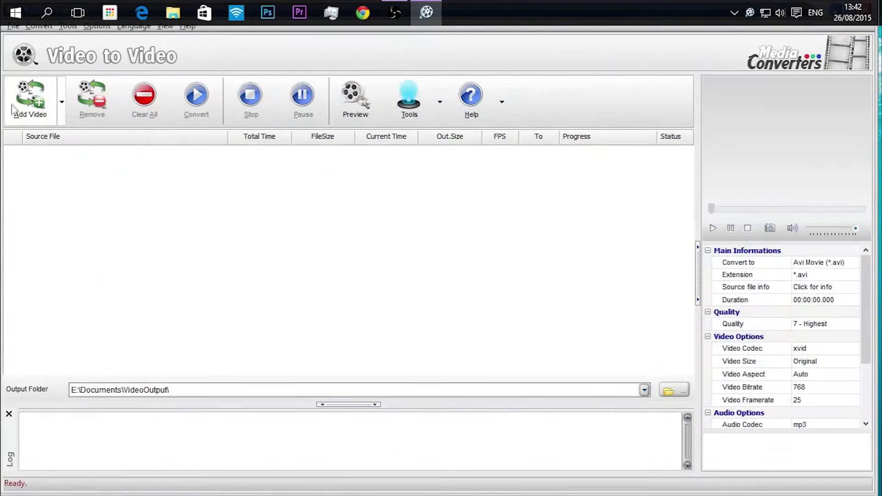
{"action": "left_click", "coordinate": [35, 110]}
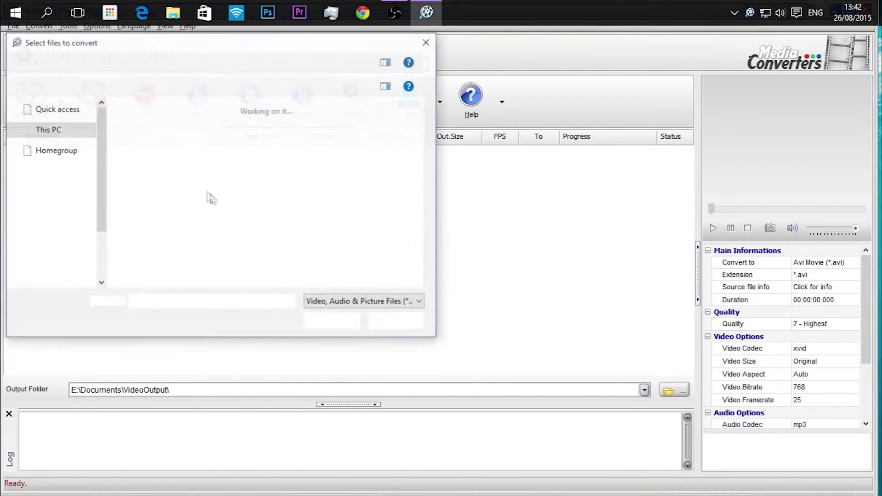
{"action": "left_click", "coordinate": [305, 158]}
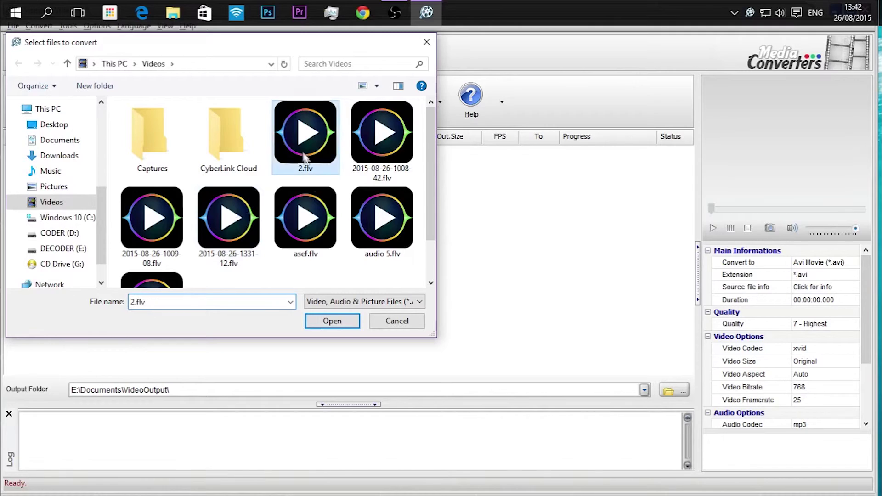
{"action": "left_click", "coordinate": [337, 322]}
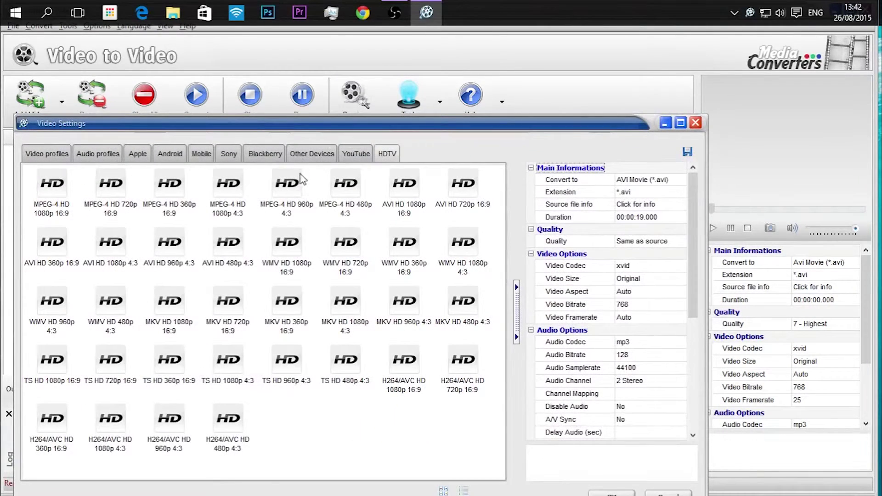
{"action": "key", "text": "Escape"}
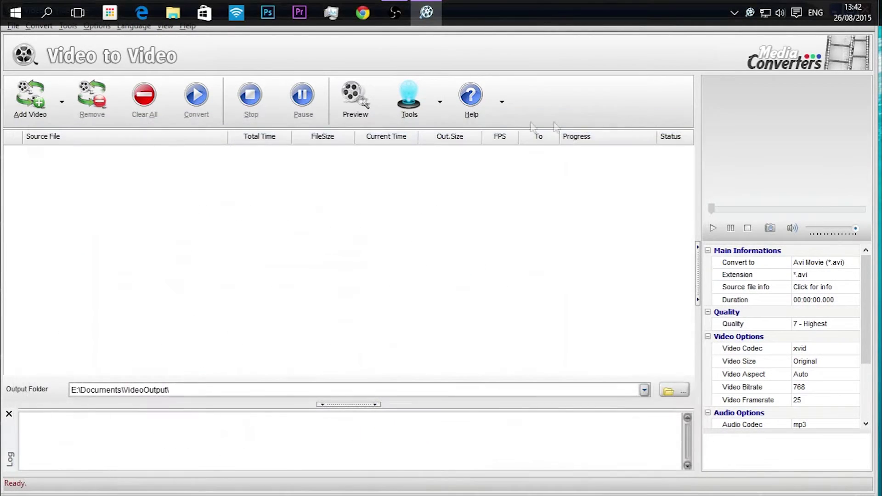
{"action": "left_click", "coordinate": [440, 103]}
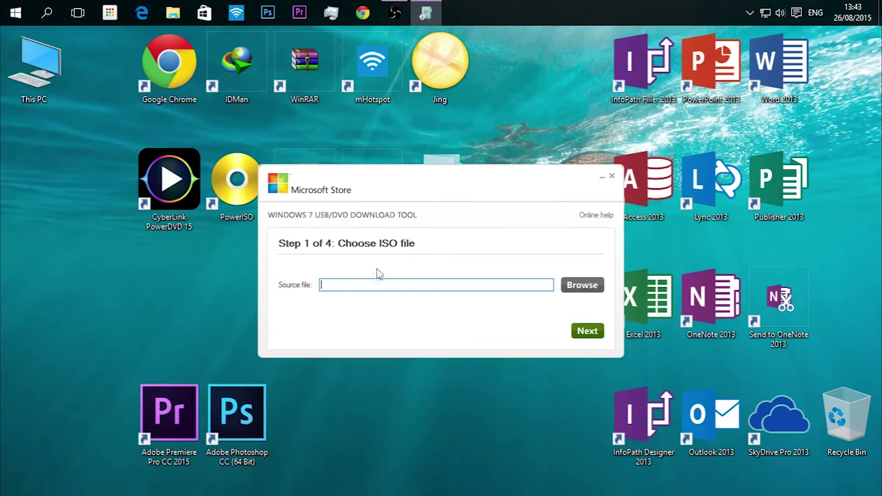
- Reposition the Windows 7 USB/DVD Download Tool window to show its ISO file selection page, and close the tool
{"action": "left_click_drag", "start_coordinate": [461, 188], "coordinate": [400, 165]}
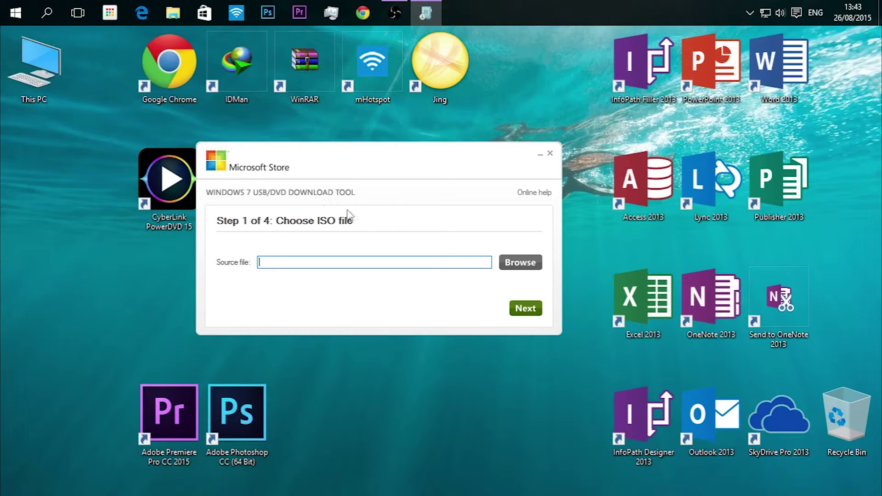
{"action": "left_click_drag", "start_coordinate": [364, 227], "coordinate": [398, 211]}
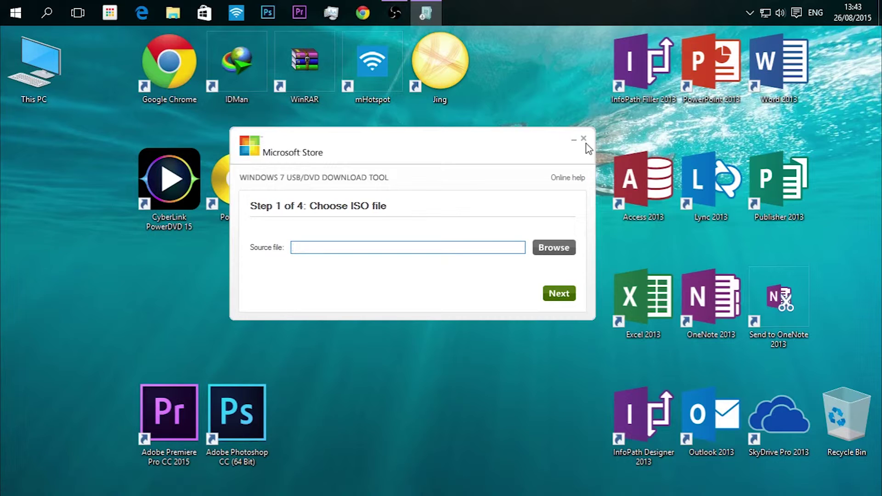
{"action": "left_click", "coordinate": [584, 137]}
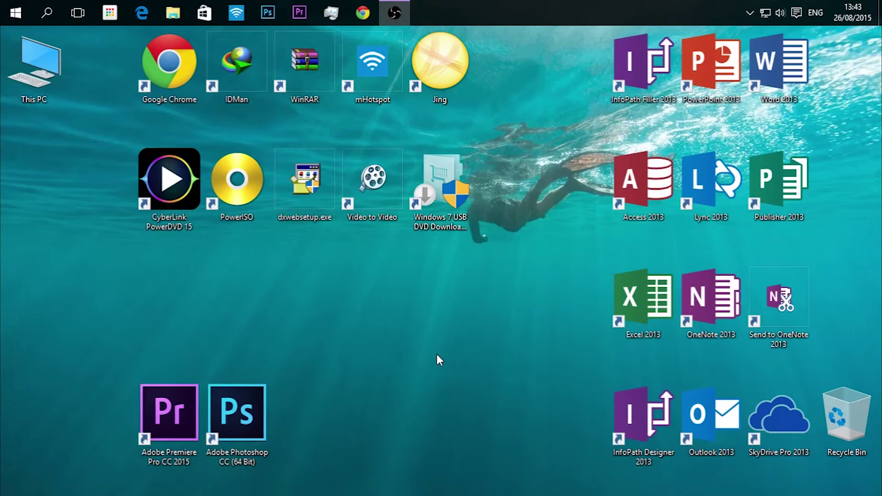
{"action": "left_click_drag", "start_coordinate": [360, 468], "coordinate": [307, 354]}
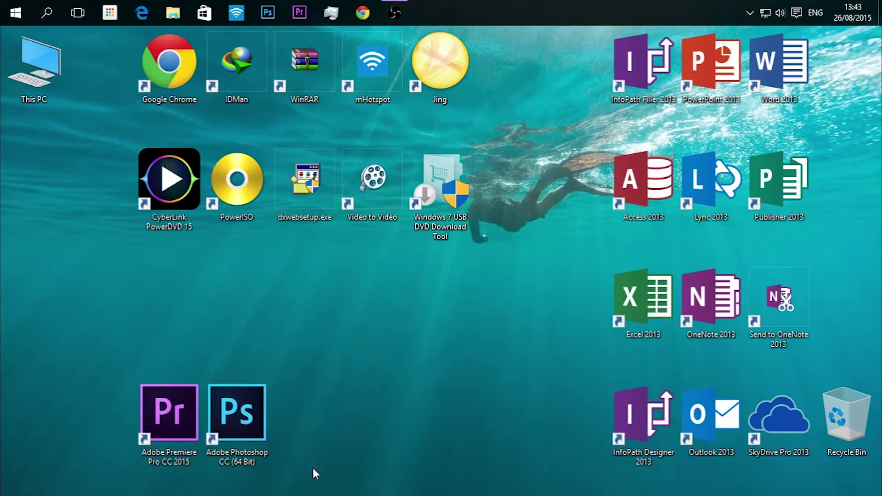
{"action": "left_click_drag", "start_coordinate": [311, 467], "coordinate": [299, 413]}
- Open Word 2013 from the desktop, create a blank document to view the editing interface, and close Word
{"action": "double_click", "coordinate": [789, 78]}
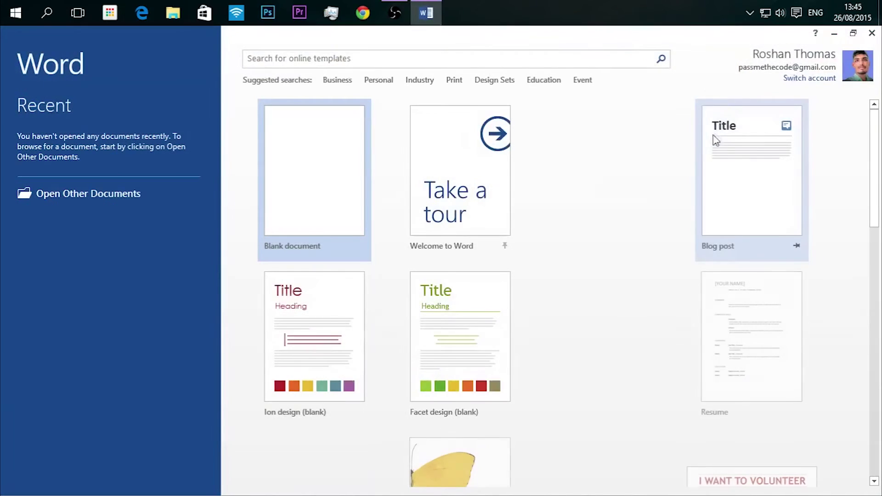
{"action": "left_click", "coordinate": [329, 158]}
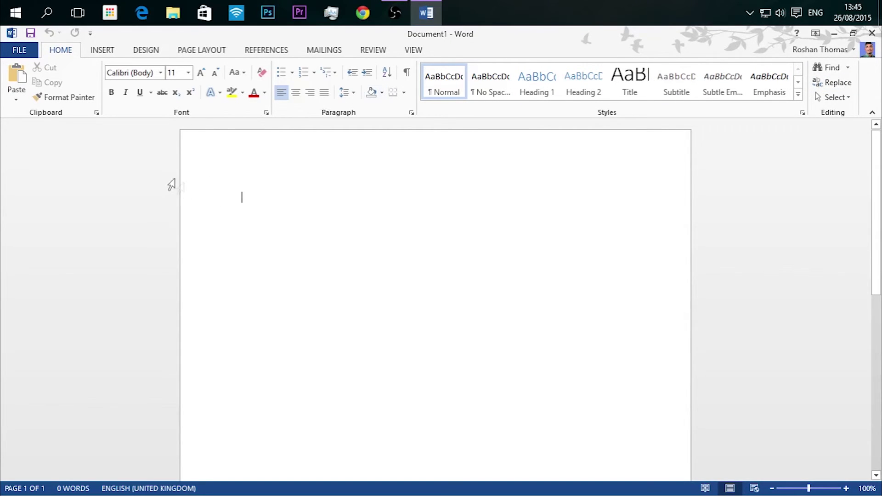
{"action": "left_click", "coordinate": [876, 38]}
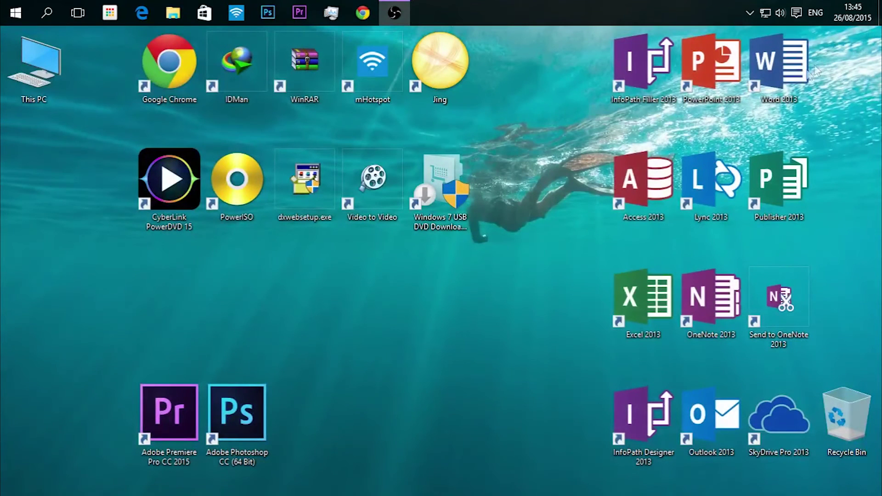
- Highlight the group of Office 2013 shortcuts on the desktop, from InfoPath Filler to SkyDrive Pro, and clear the selection
{"action": "left_click_drag", "start_coordinate": [581, 41], "coordinate": [811, 454]}
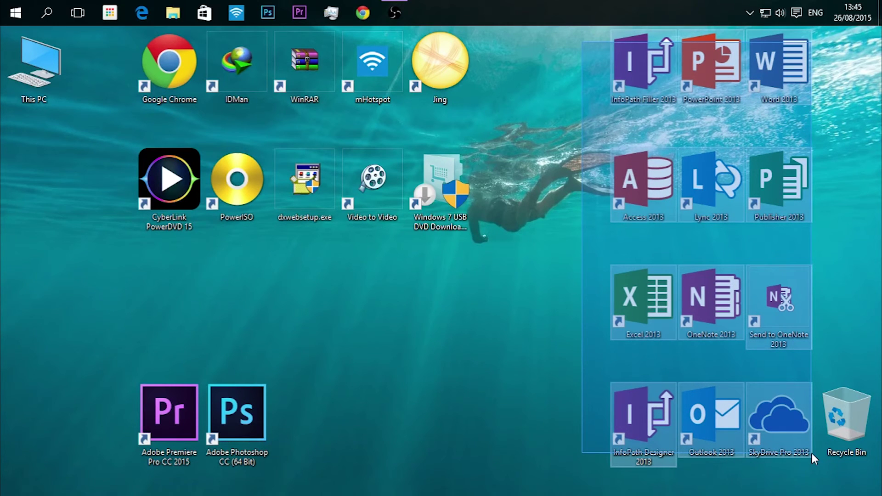
{"action": "left_click_drag", "start_coordinate": [811, 453], "coordinate": [810, 450]}
{"action": "left_click_drag", "start_coordinate": [797, 493], "coordinate": [777, 349]}
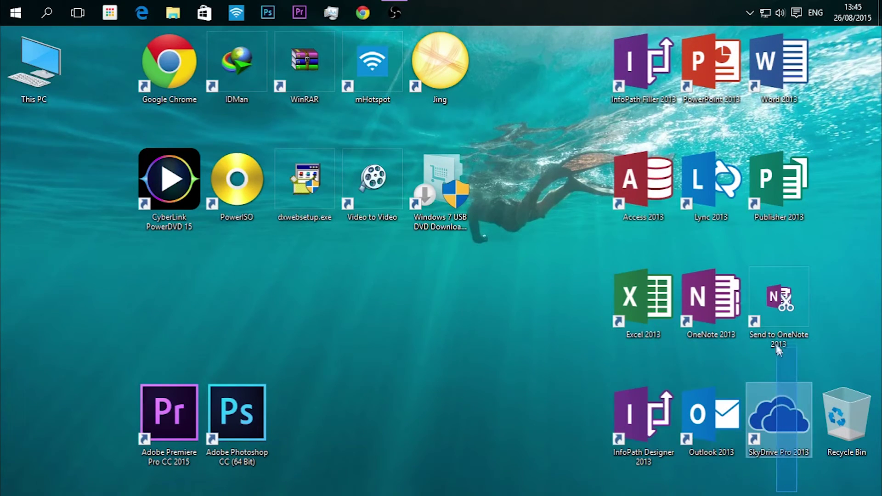